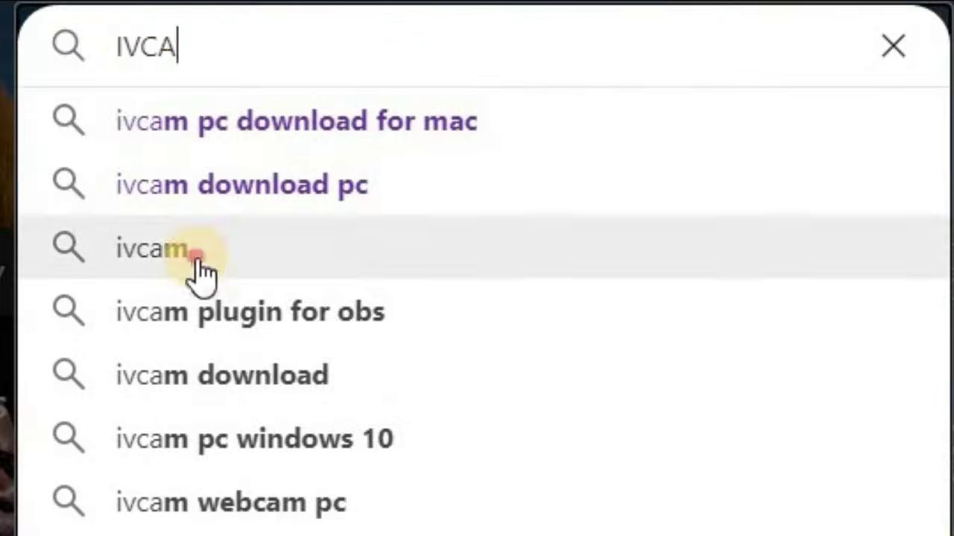
- Pick the 'ivcam' search suggestion to load Bing's results with the E2esoft iVCam page
left_click(196, 261)
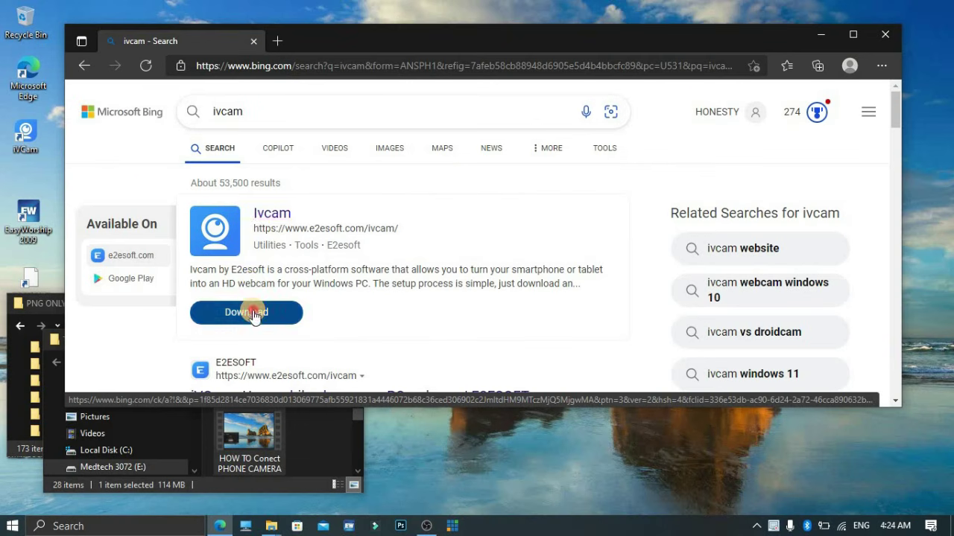
- Download the iVCam Windows client installer iVCam_x64_v7.3.4.exe from the E2ESOFT iVCam page
left_click(253, 313)
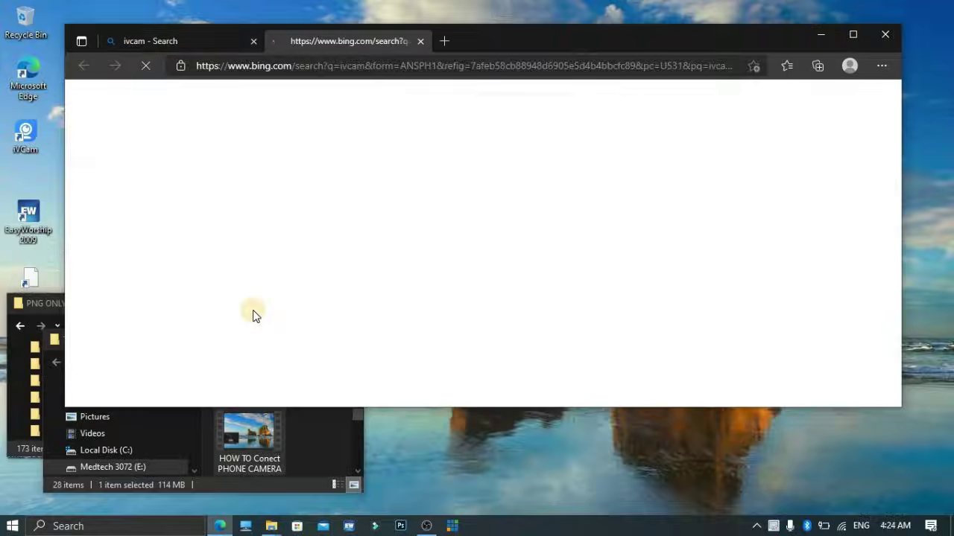
left_click_drag(895, 106, 894, 218)
left_click(440, 250)
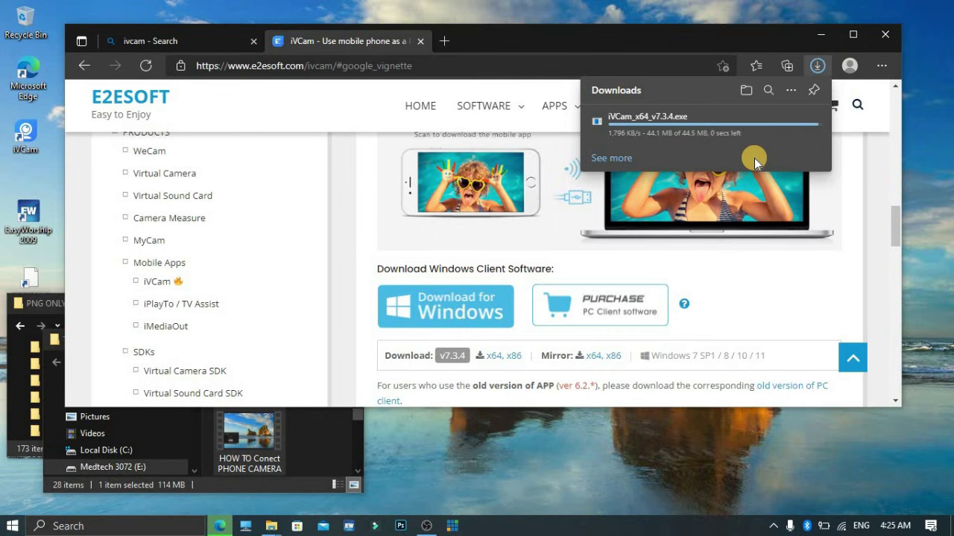
left_click(817, 67)
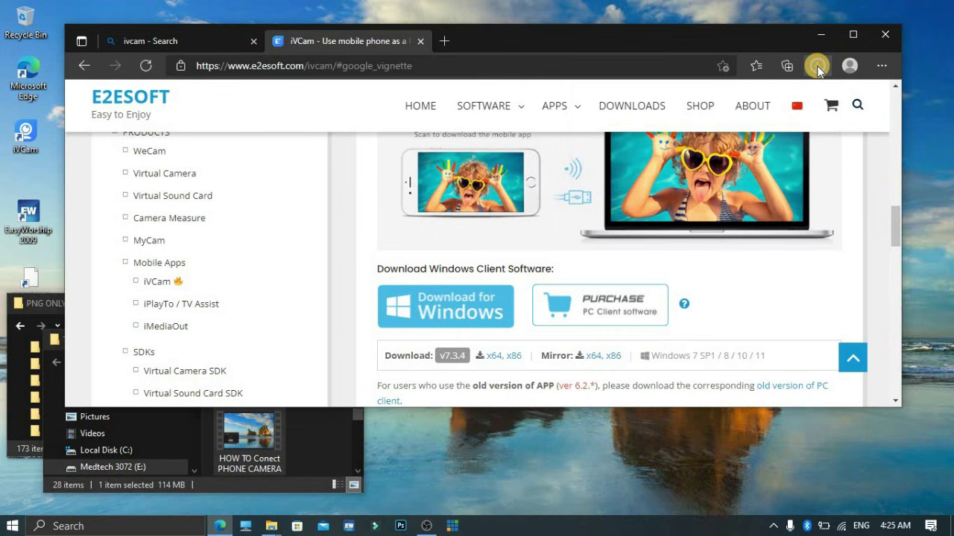
- Show the downloaded iVCam installer in a maximized Explorer Downloads window and select it
left_click(818, 67)
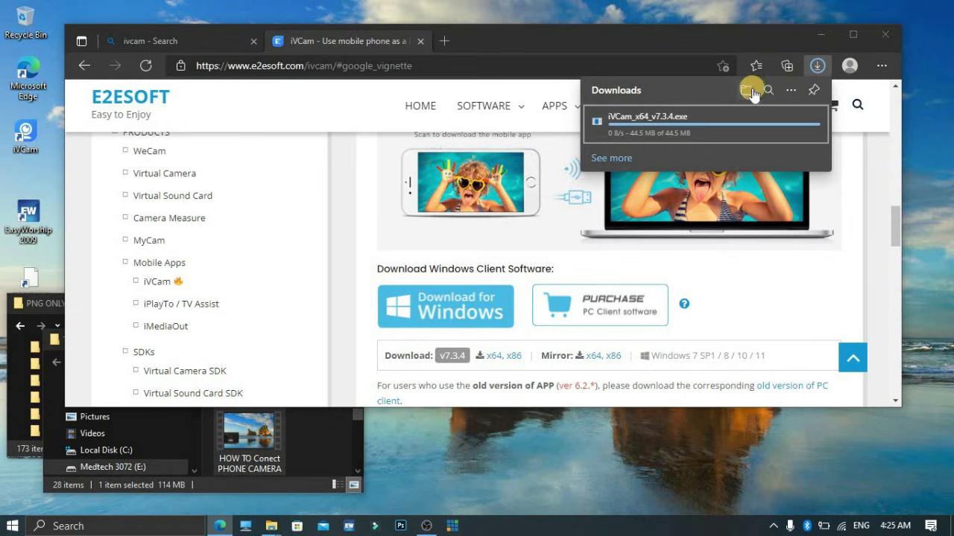
left_click(595, 126)
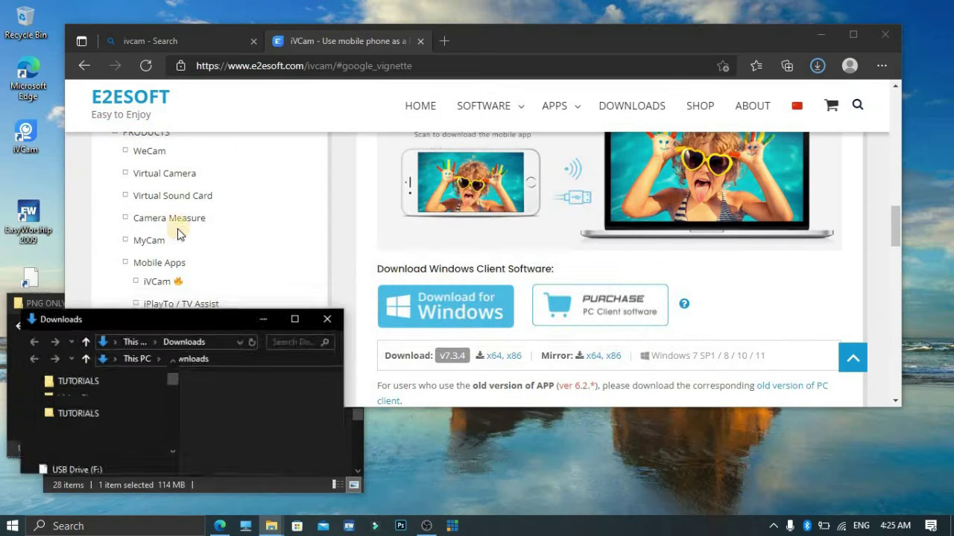
left_click(590, 195)
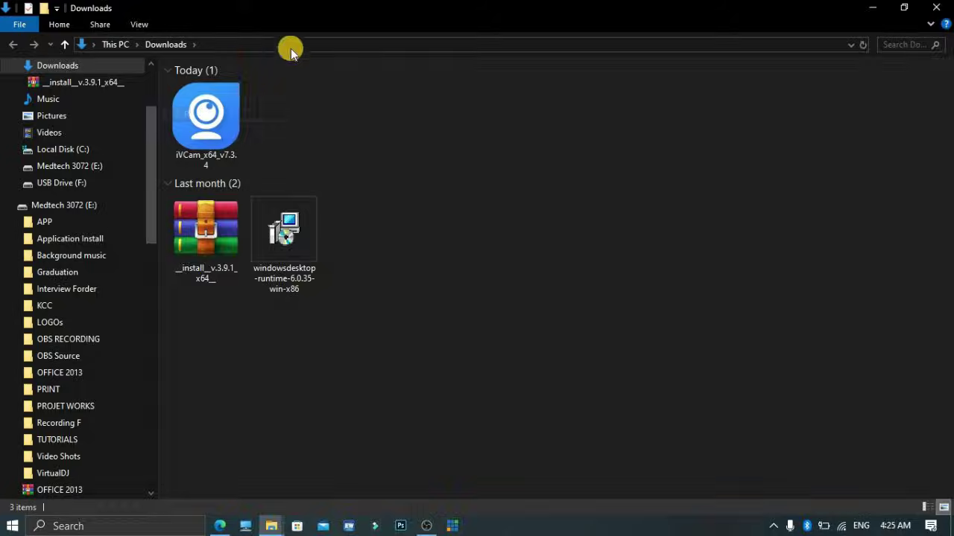
double_click(295, 9)
double_click(283, 11)
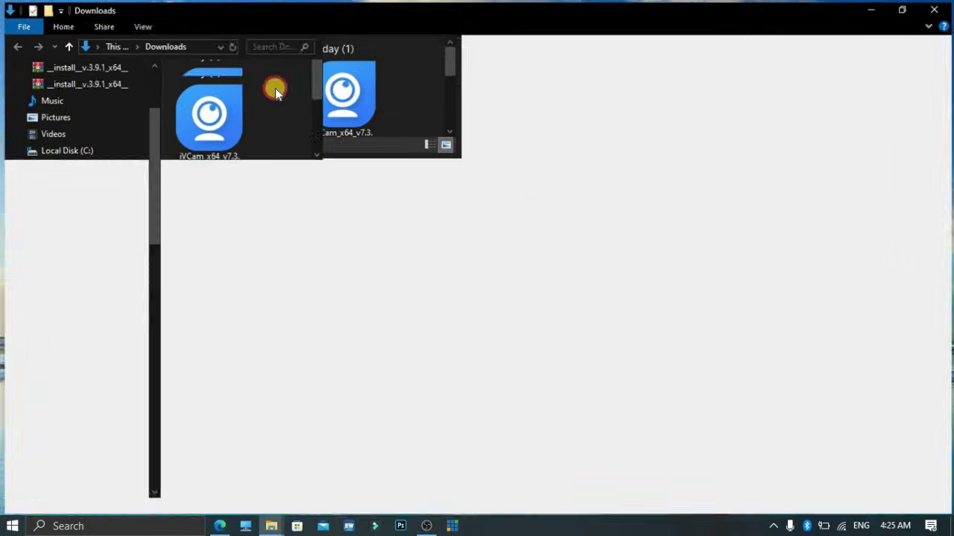
left_click(216, 136)
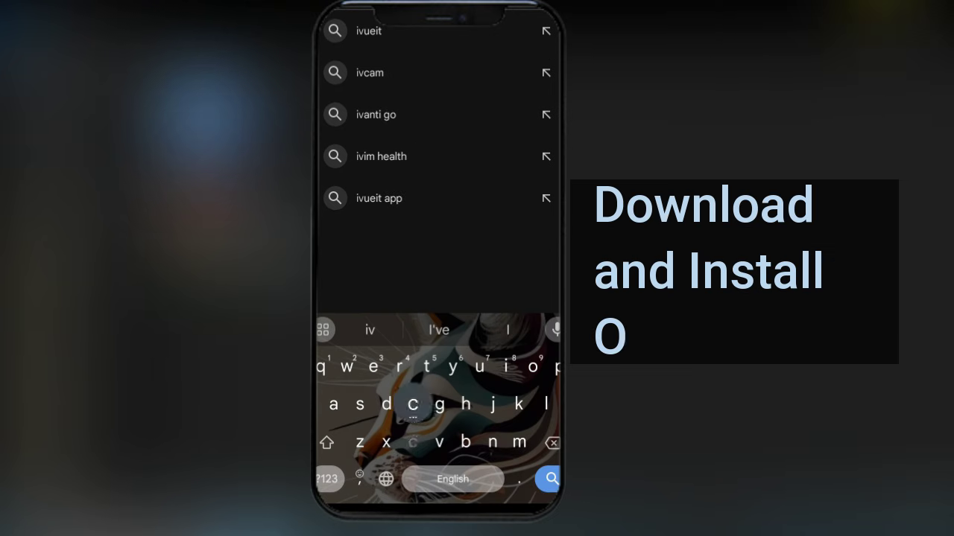
- Run the Play Store search for ivcam to bring up the iVCam Webcam app
key("Return")
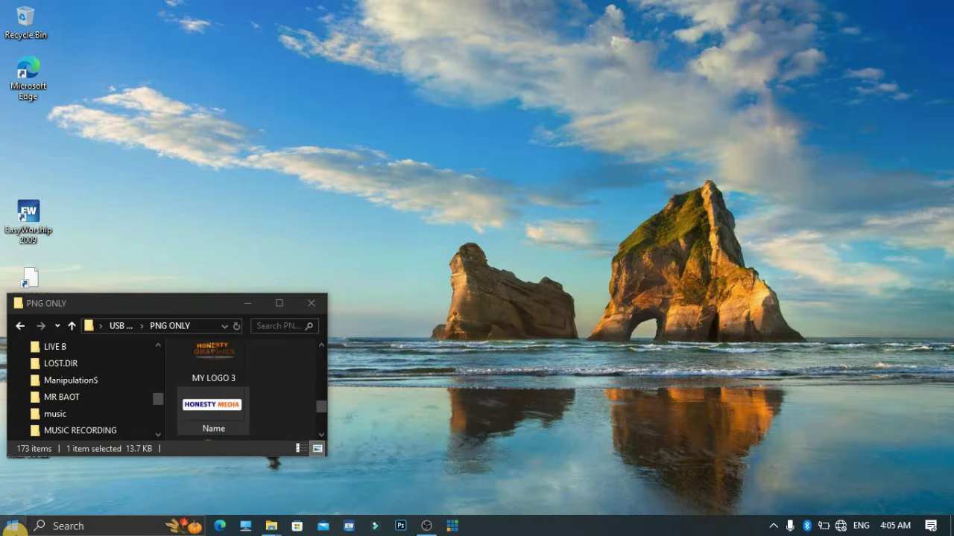
- Launch the iVCam installer from the Downloads folder
left_click(273, 524)
left_click(579, 158)
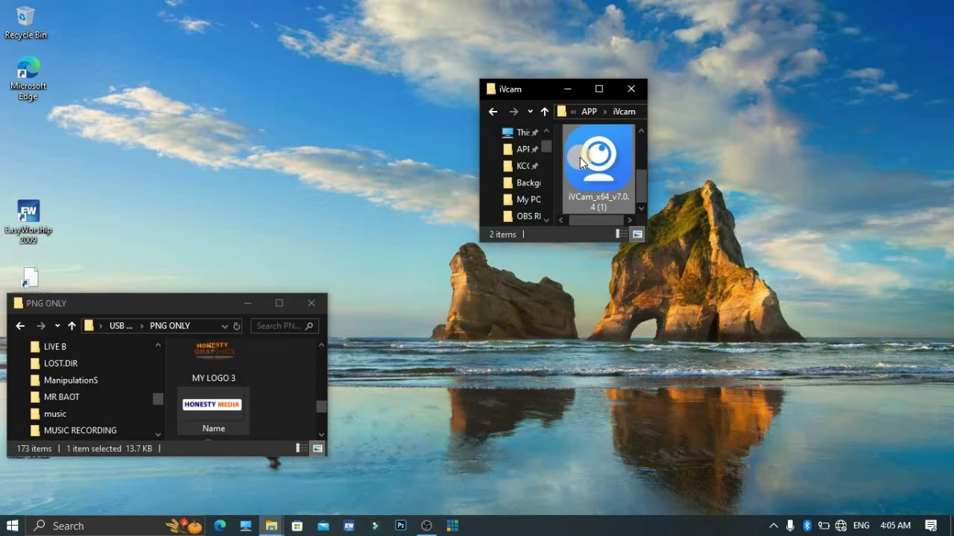
double_click(580, 158)
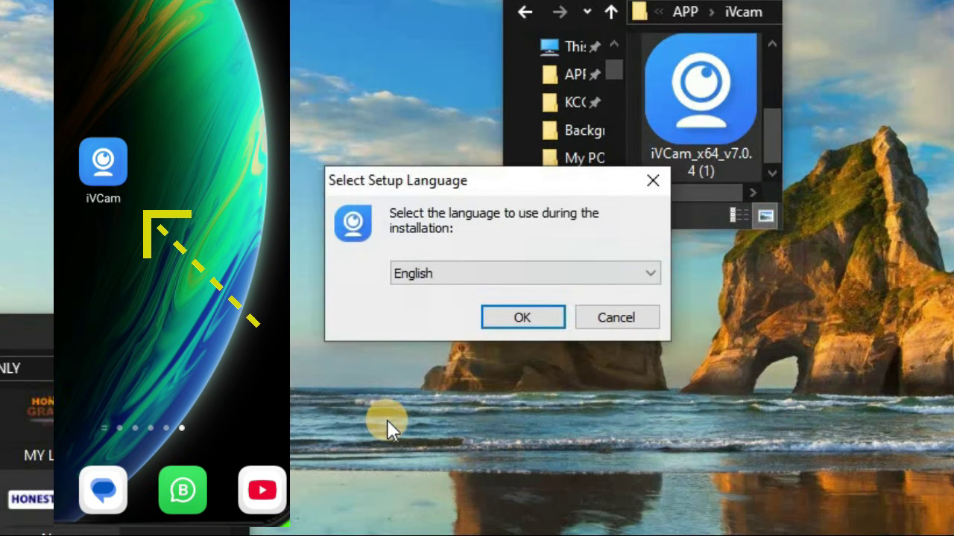
- Install iVCam 7.0 in English with default folders and tasks, without running it afterwards
left_click(535, 328)
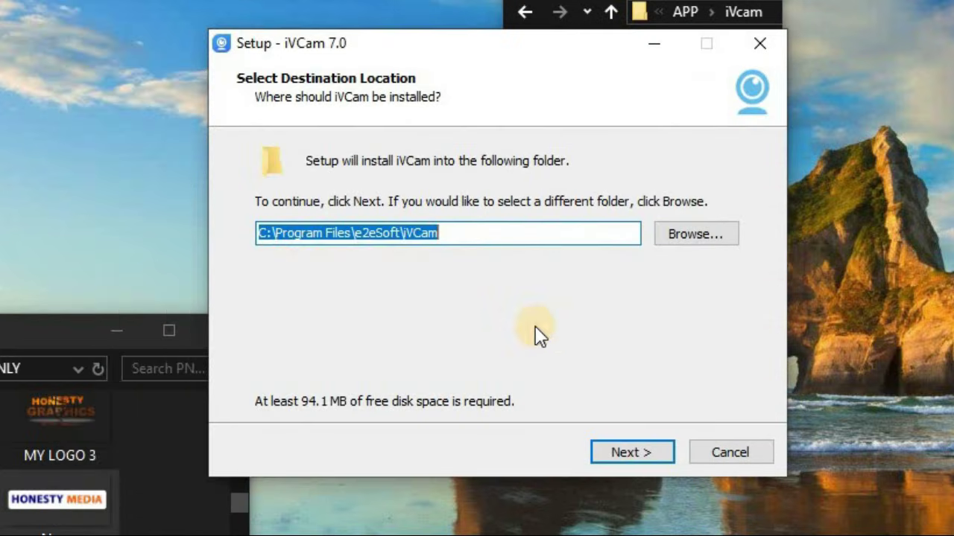
left_click(632, 451)
left_click(632, 451)
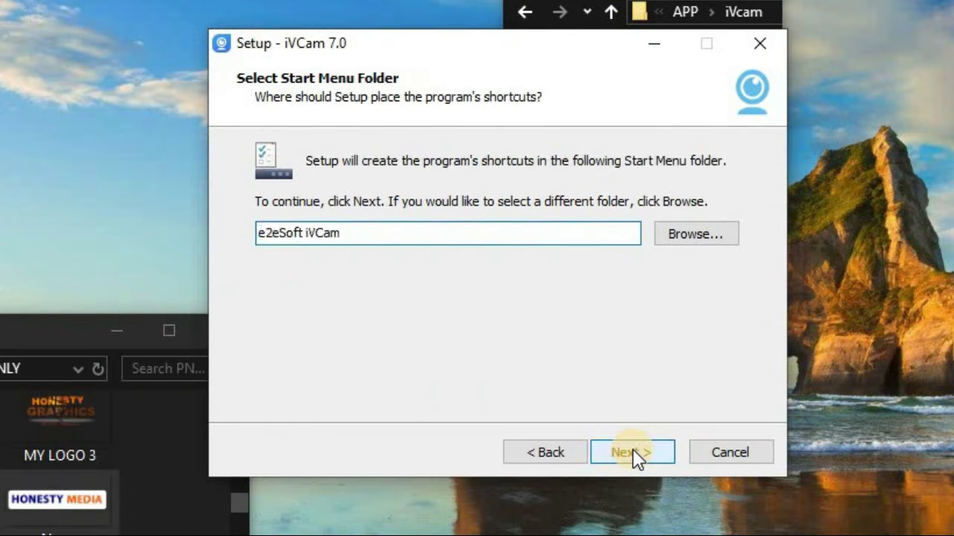
left_click(632, 451)
left_click(633, 452)
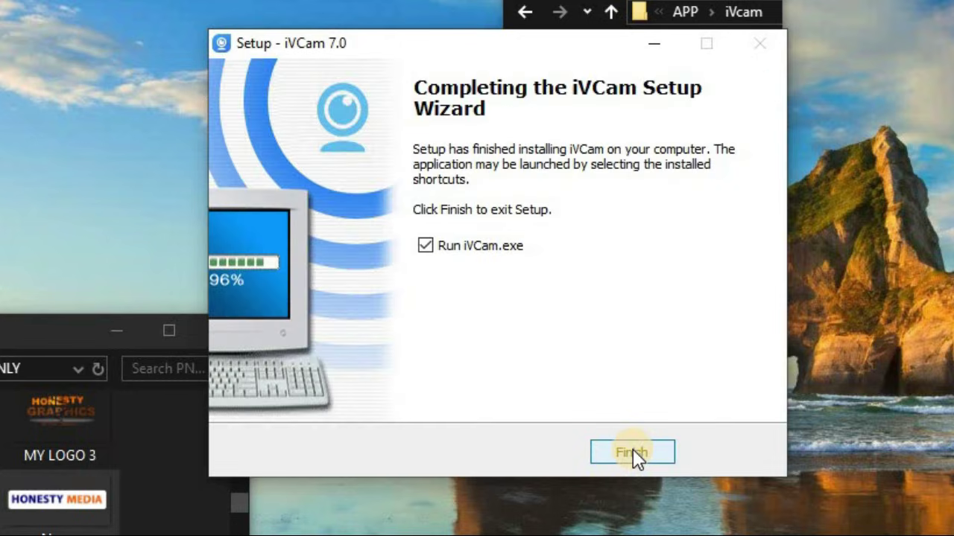
left_click(429, 249)
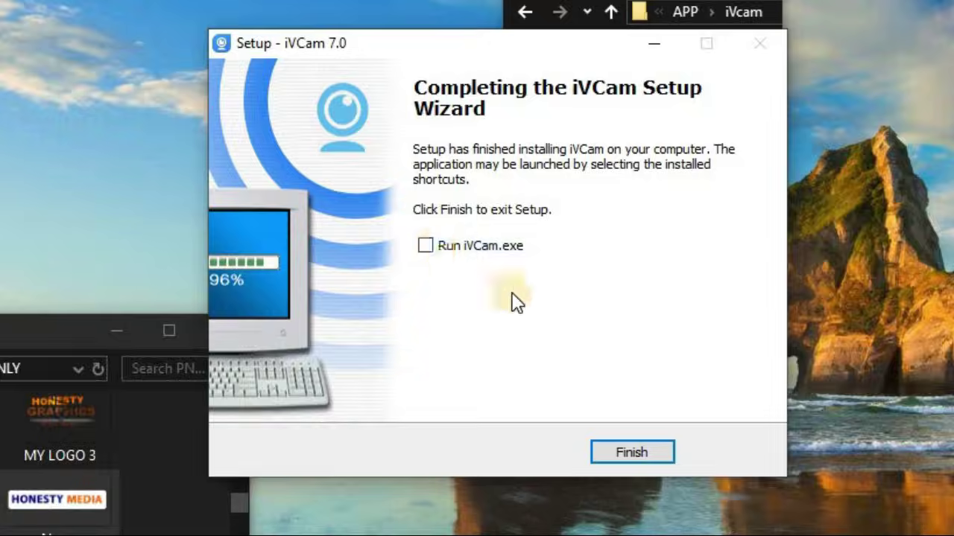
left_click(643, 458)
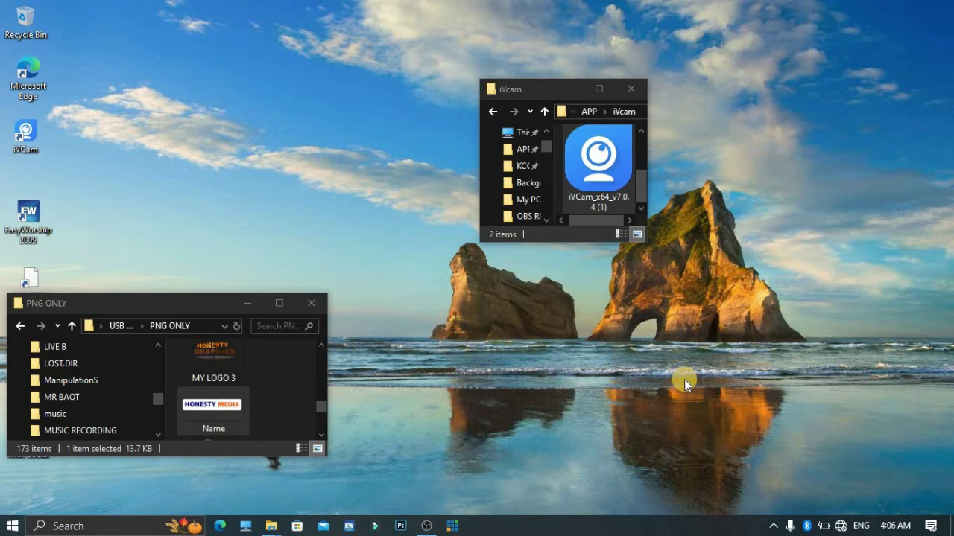
left_click(841, 526)
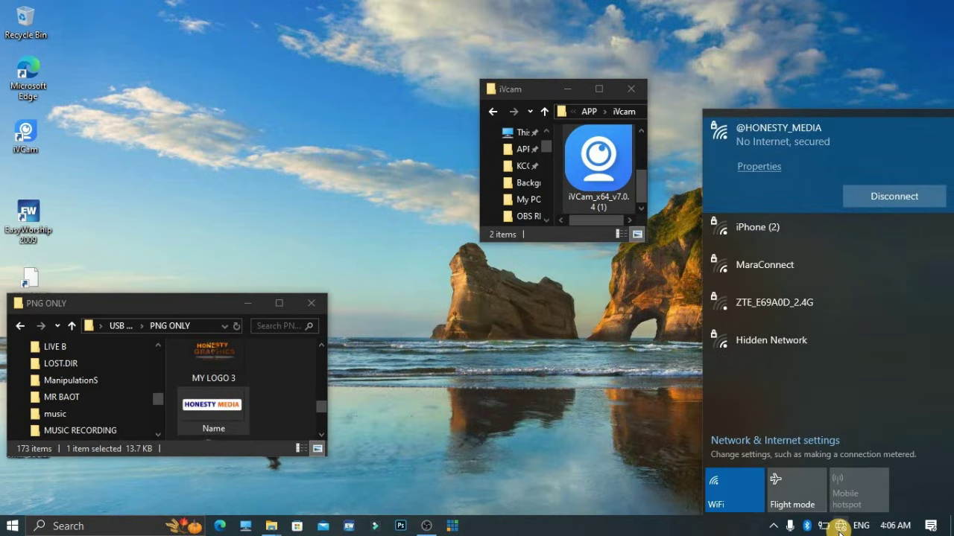
left_click(845, 80)
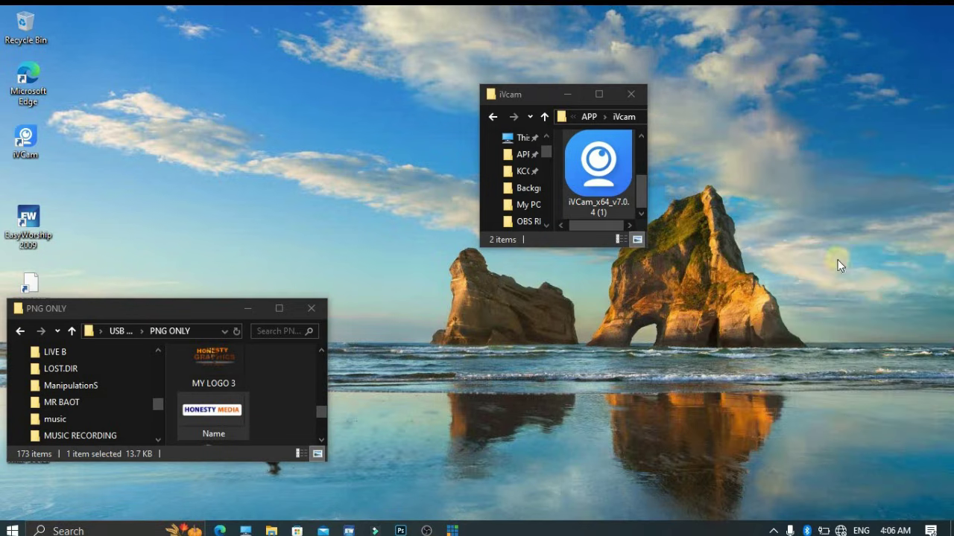
left_click(841, 527)
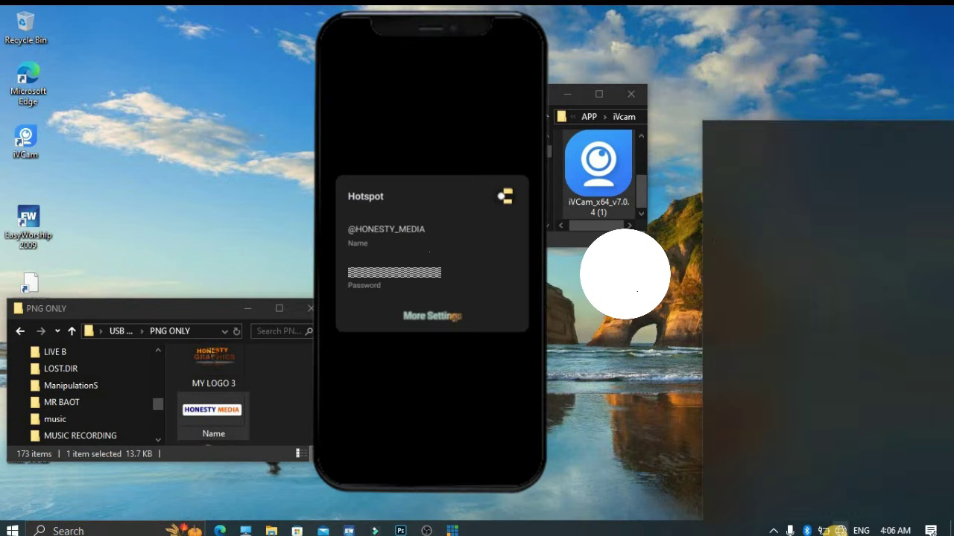
- Dismiss the network flyout so the phone's iVCam feed connects to the PC
left_click(815, 100)
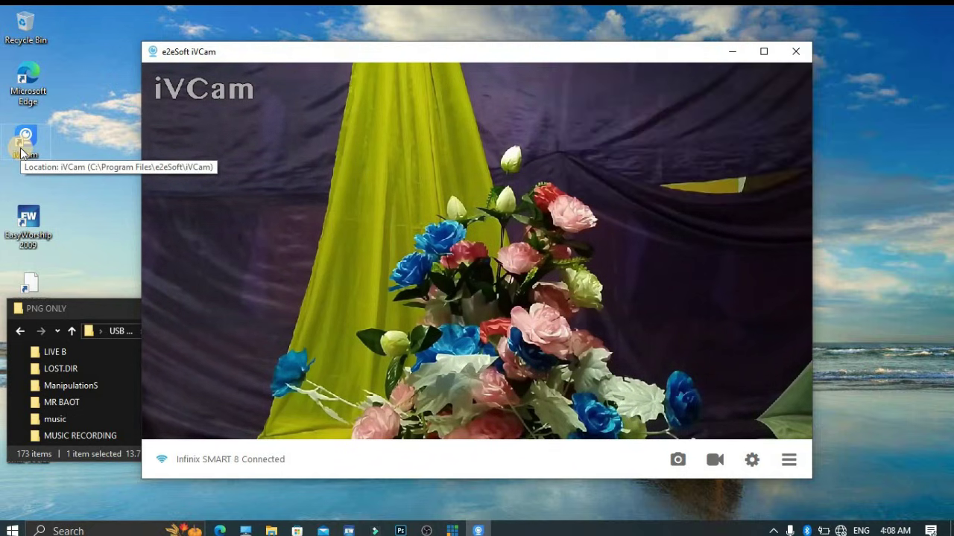
- Close the iVCam preview window and show OBS Studio on the Main Source scene
left_click_drag(399, 58, 370, 72)
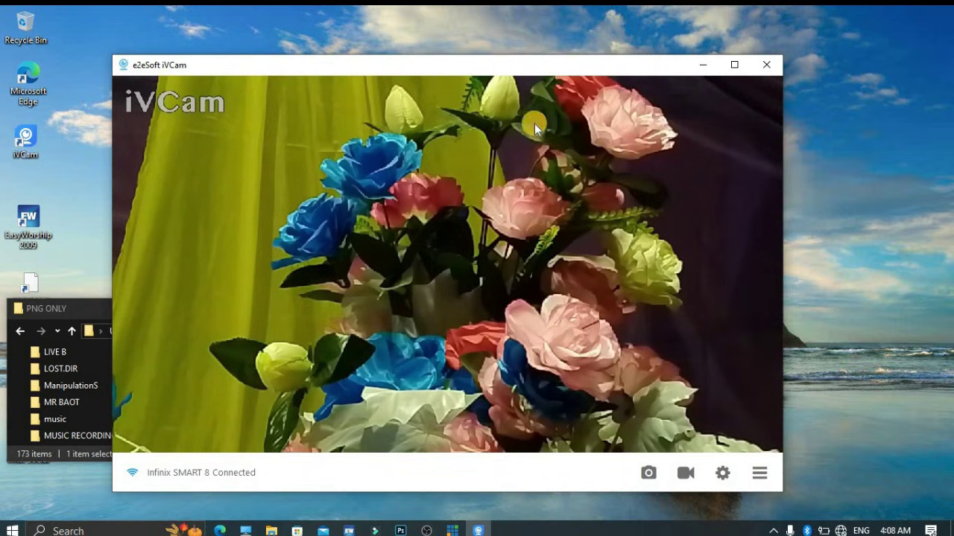
left_click_drag(497, 59, 474, 53)
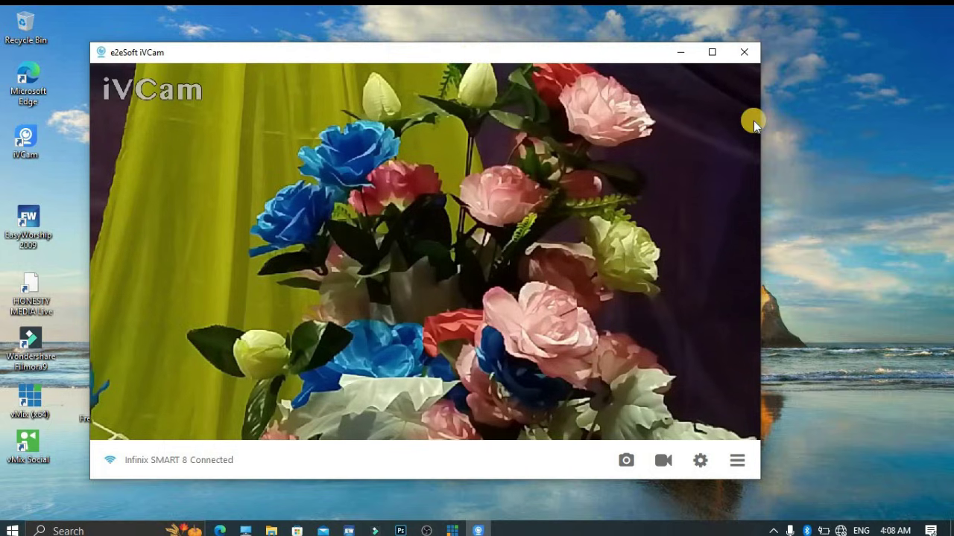
left_click(748, 52)
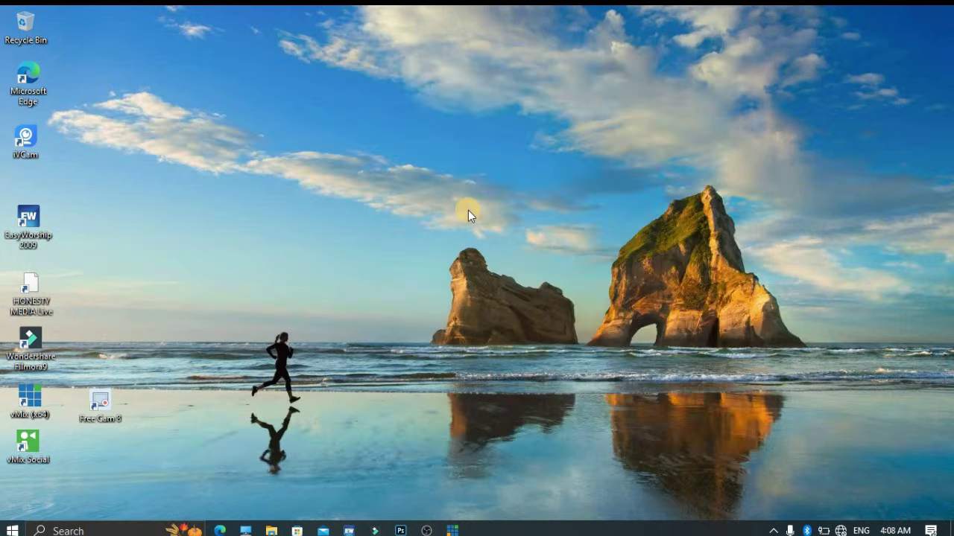
left_click(425, 531)
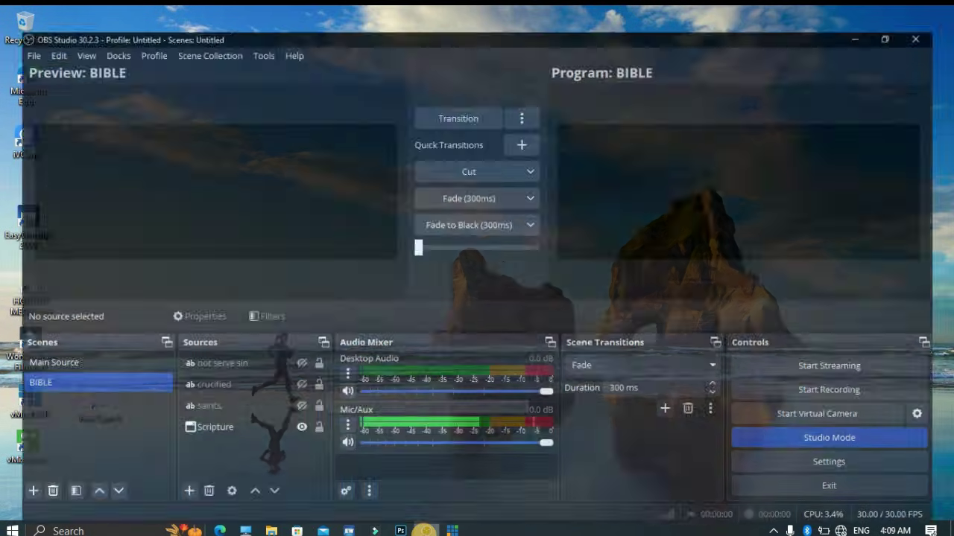
left_click(68, 432)
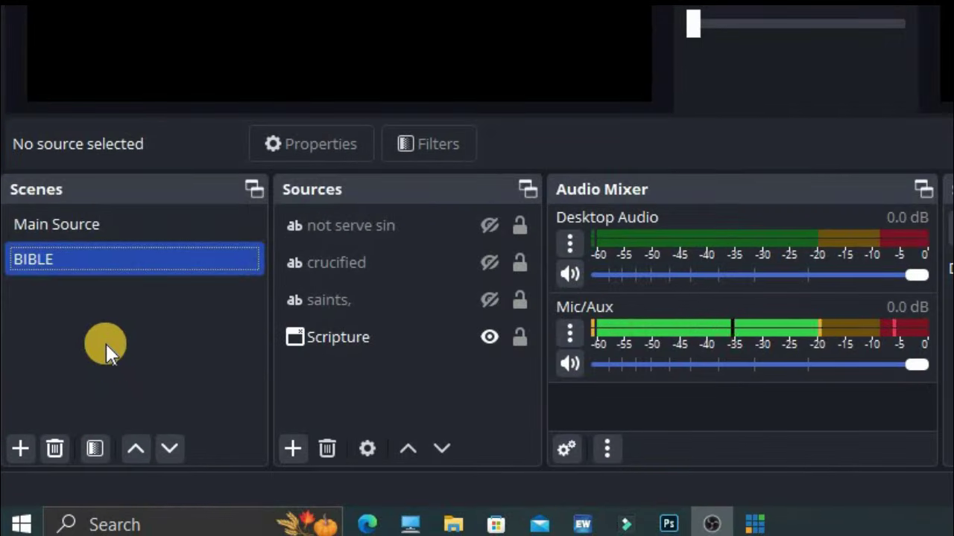
left_click(89, 225)
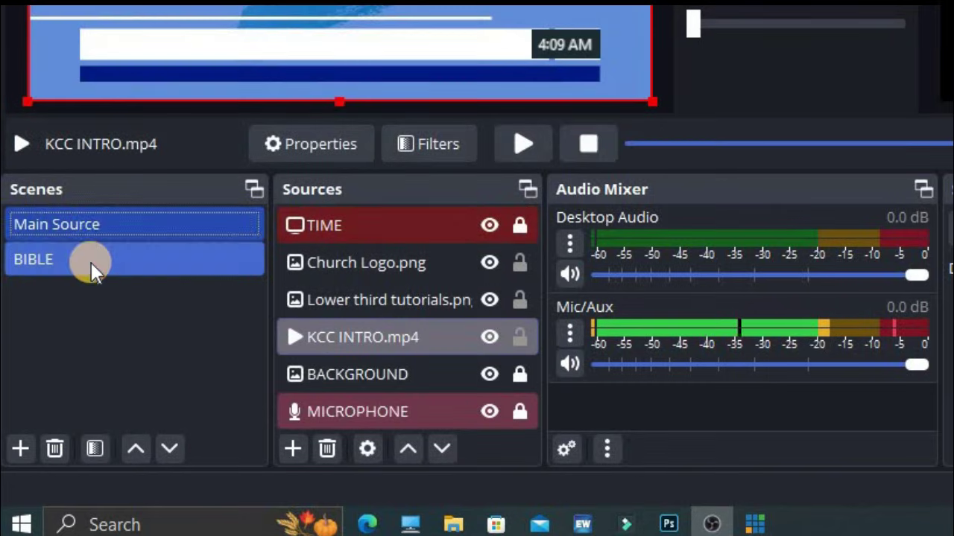
- Create a scene named CAMERA and move it below BIBLE in the Scenes list
left_click(90, 266)
left_click(110, 219)
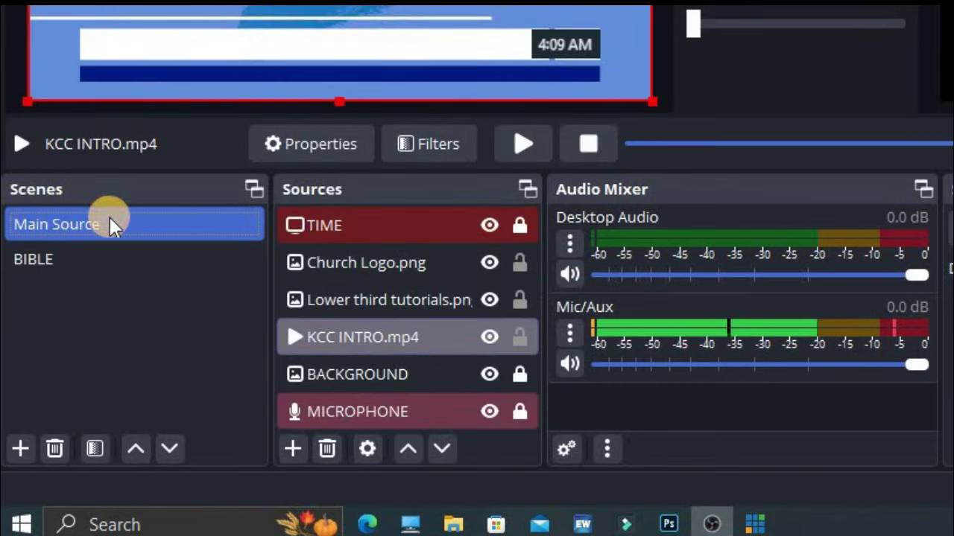
left_click(20, 447)
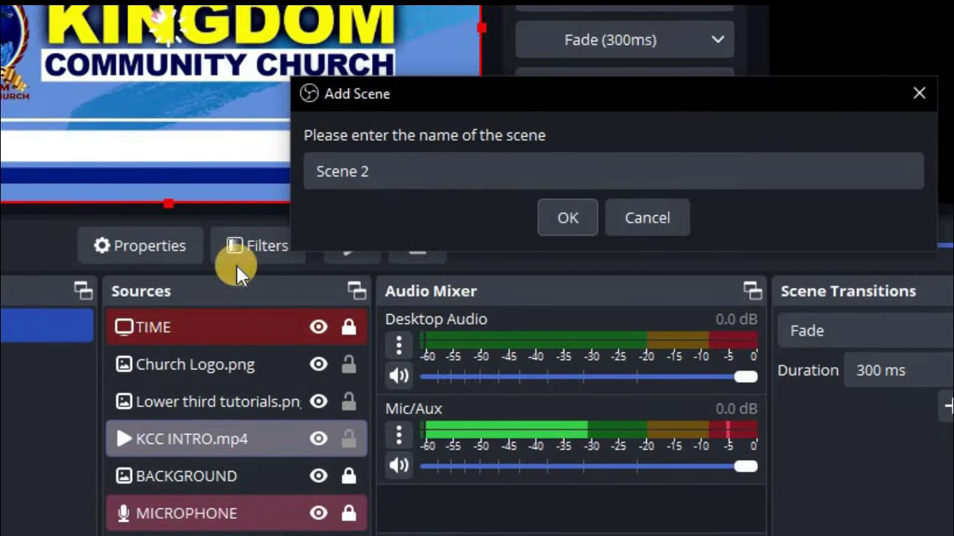
left_click_drag(366, 177, 281, 188)
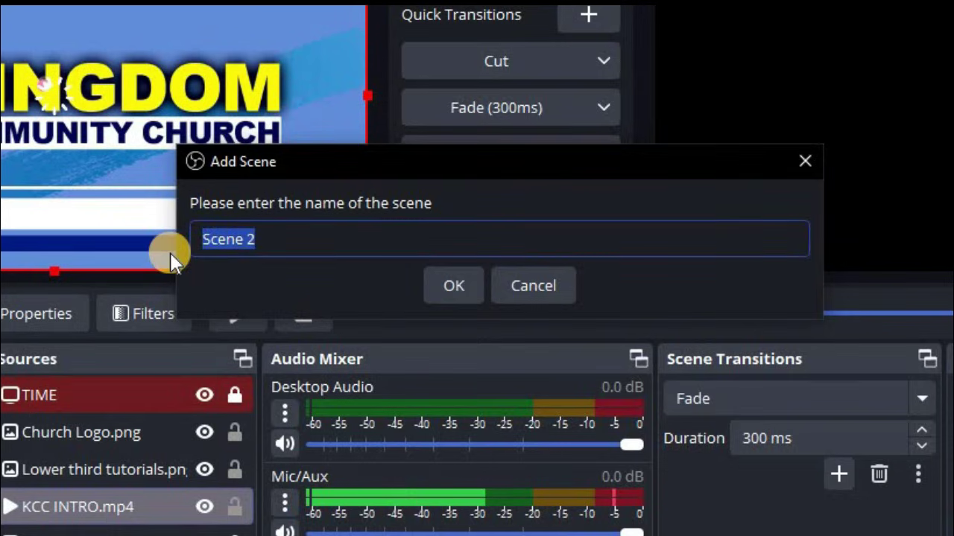
type("CAMERA")
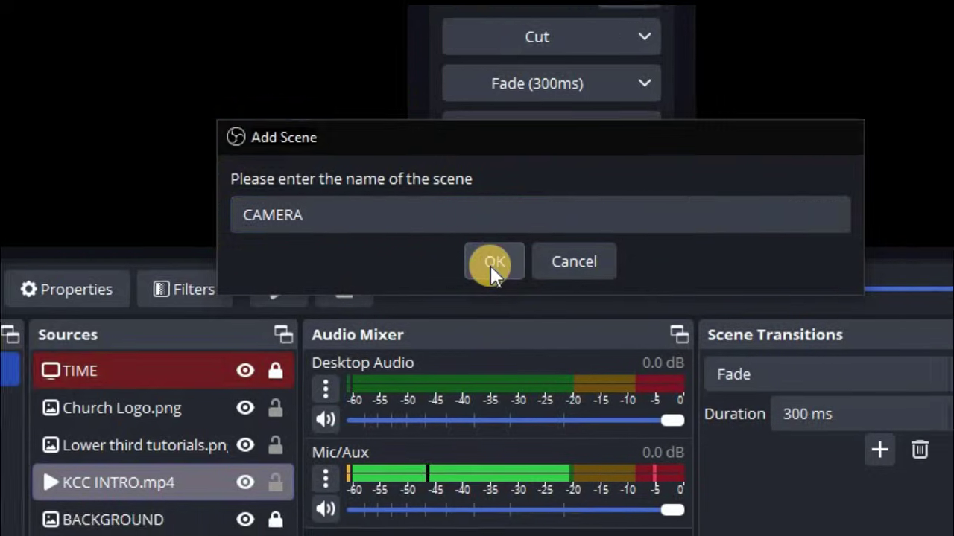
left_click(453, 287)
left_click_drag(75, 261, 63, 349)
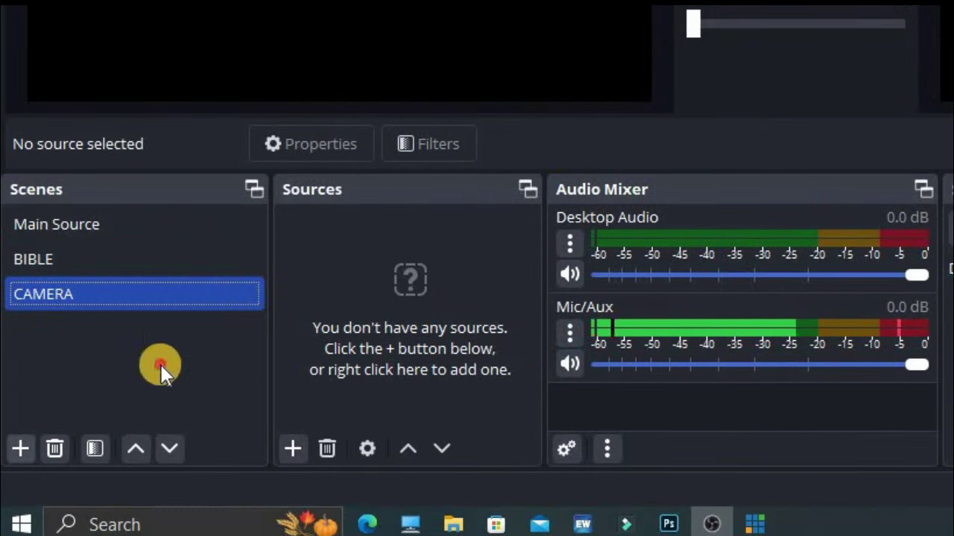
- Add a Video Capture Device source named CAMERA using the e2eSoft iVCam device
left_click_drag(376, 197, 383, 238)
left_click(292, 448)
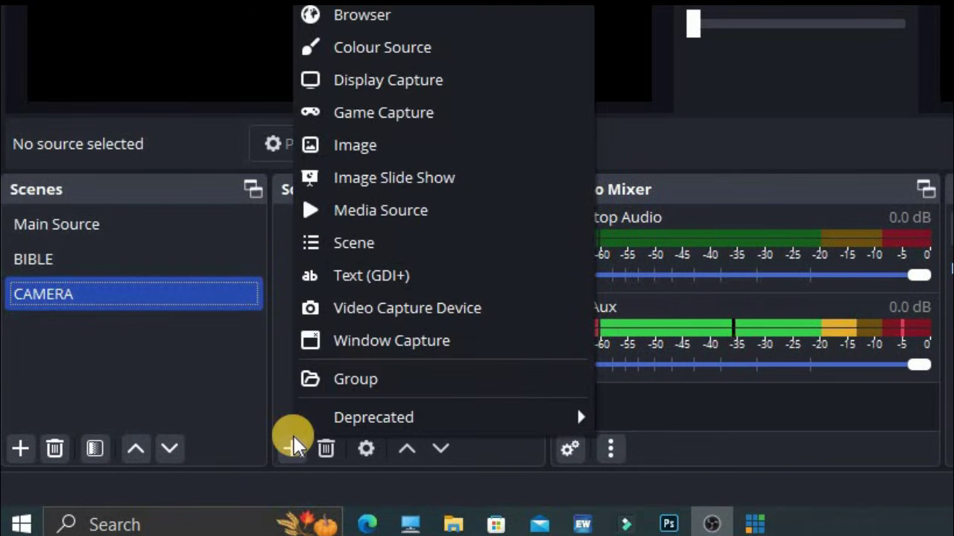
left_click(397, 325)
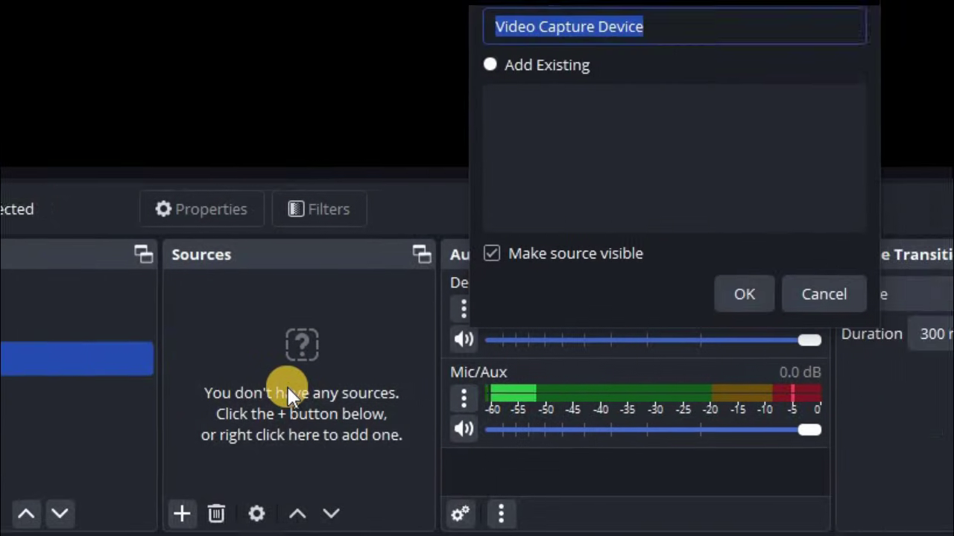
type("CAMERA 1")
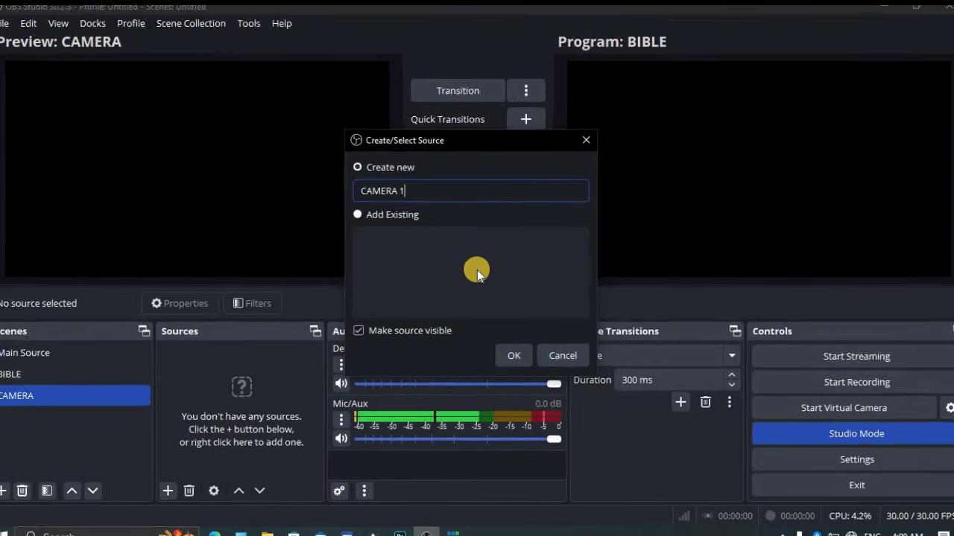
left_click(566, 399)
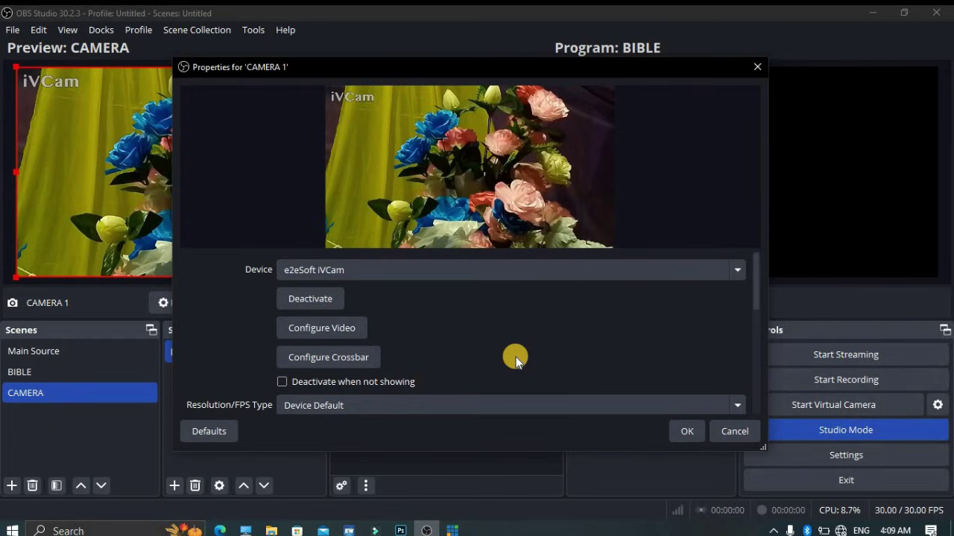
left_click(684, 435)
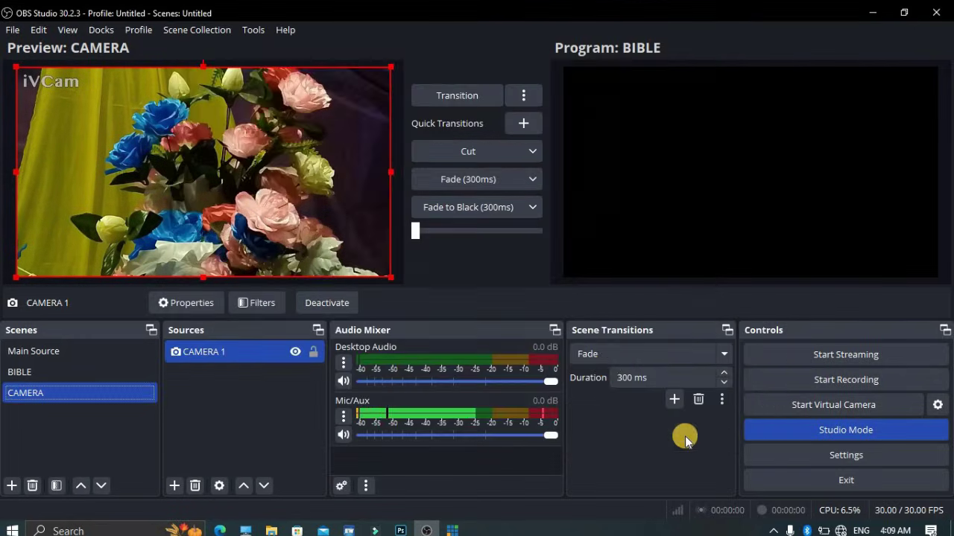
- Fade the CAMERA scene to Program, then return to Main Source for editing
left_click(468, 178)
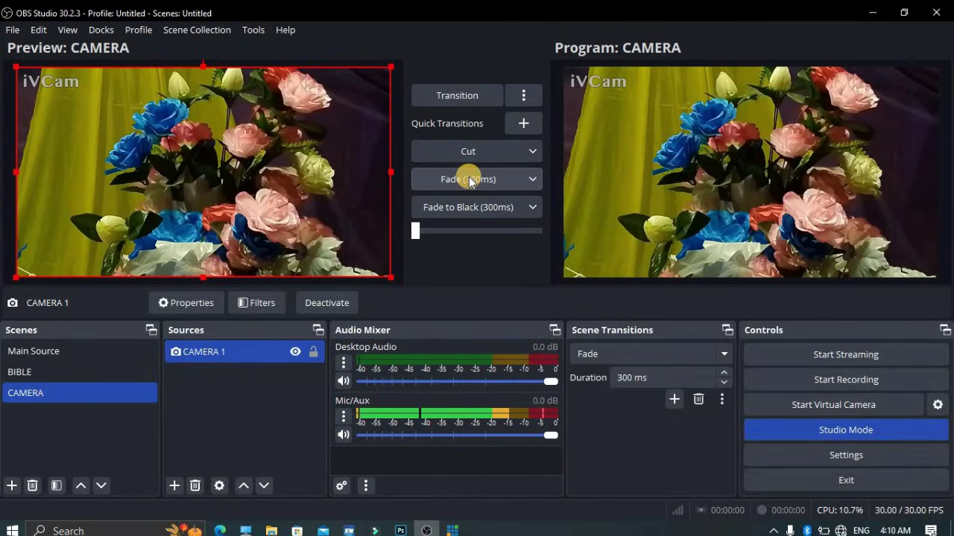
left_click(89, 352)
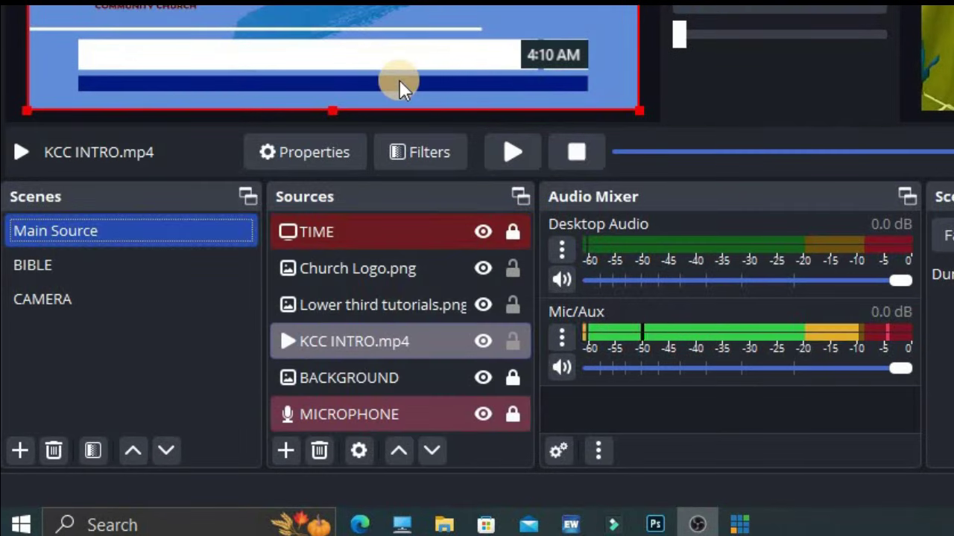
- Copy the TIME and Lower third tutorials.png sources from Main Source, then reopen CAMERA
left_click(174, 298)
left_click(141, 231)
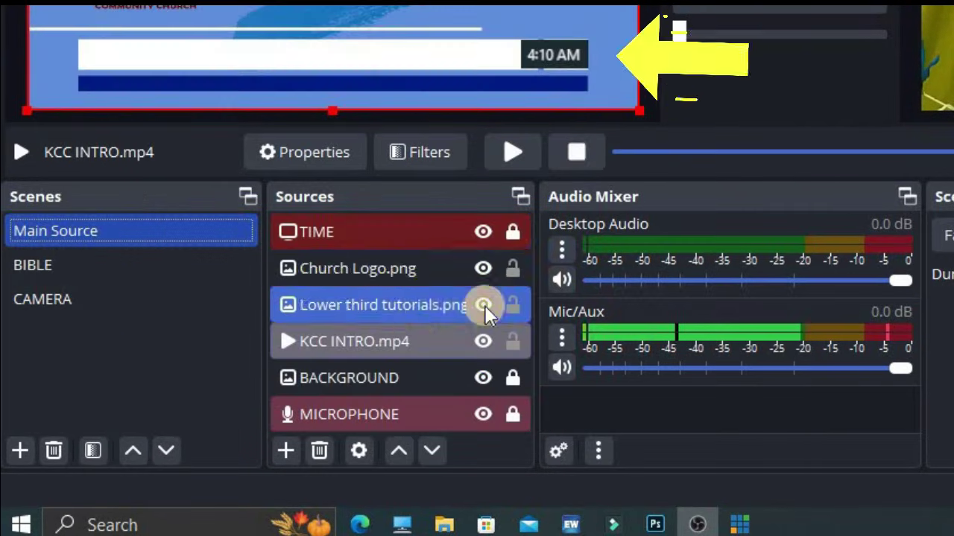
left_click(373, 305)
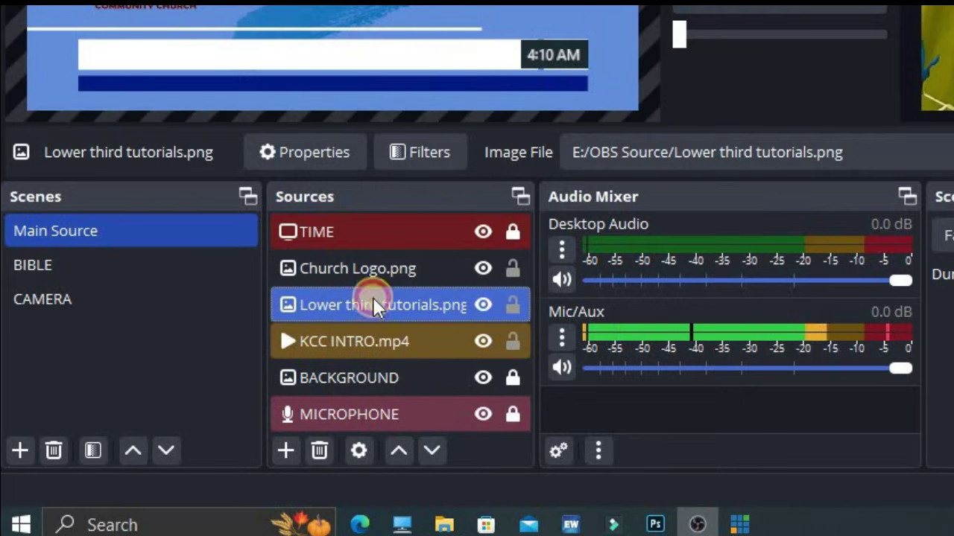
right_click(372, 239)
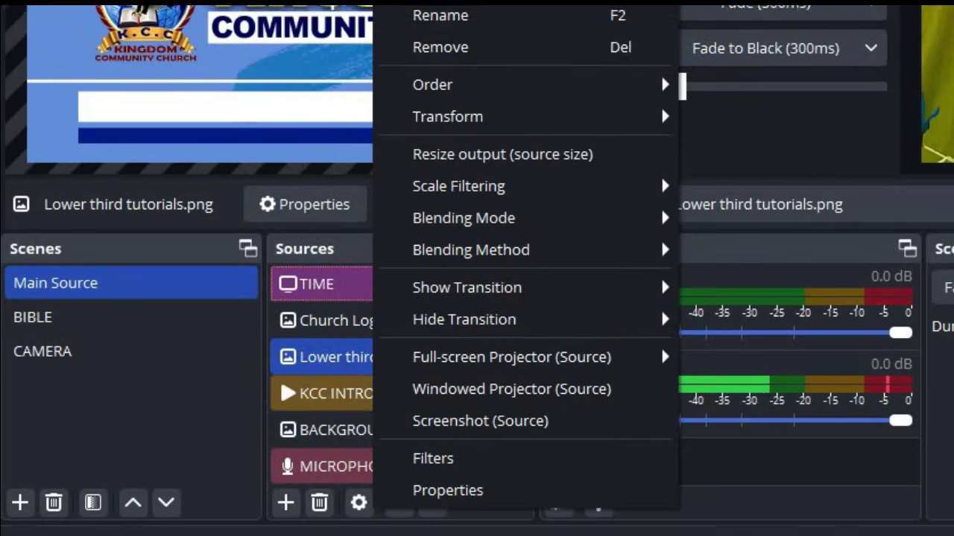
key("Escape")
left_click(177, 345)
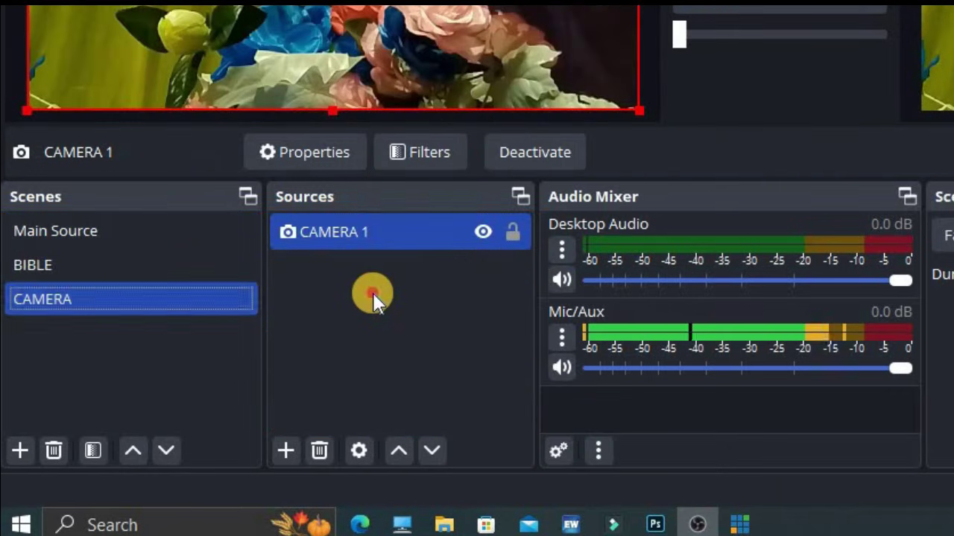
- Paste the copied TIME and lower-third overlays into CAMERA as references
left_click(372, 298)
right_click(373, 298)
left_click(432, 389)
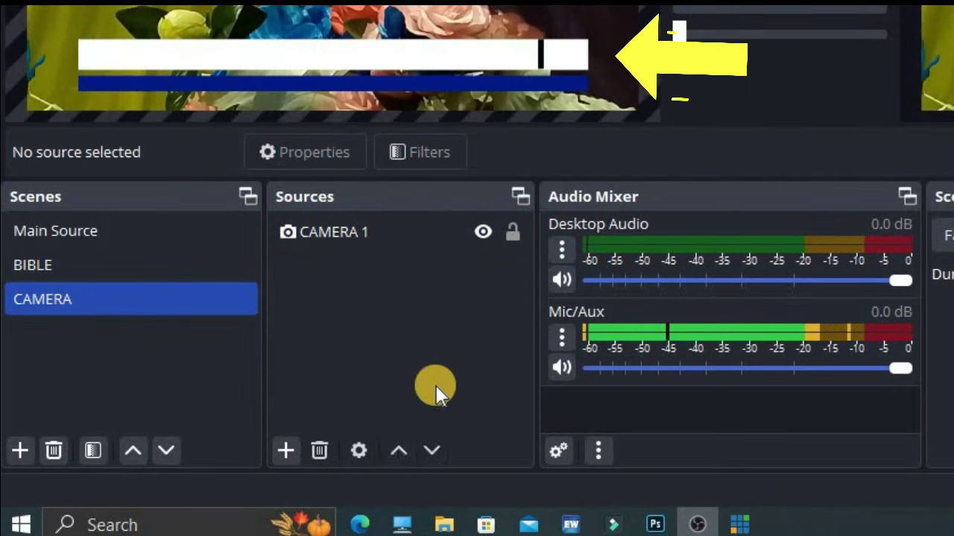
- Move Lower third tutorials.png below TIME in the source order and fade CAMERA live
left_click(366, 268)
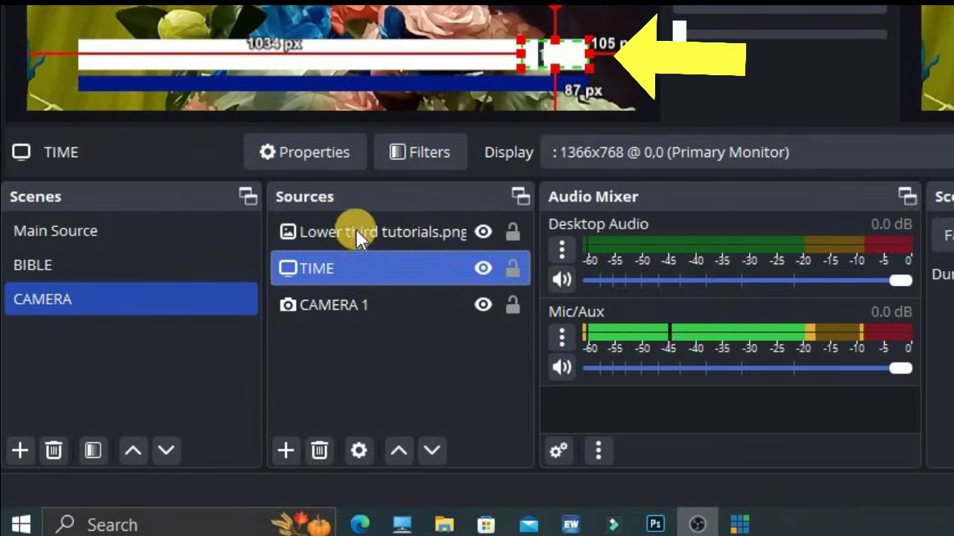
left_click(440, 289, "ctrl")
left_click(440, 289, "ctrl")
left_click(384, 233, "ctrl")
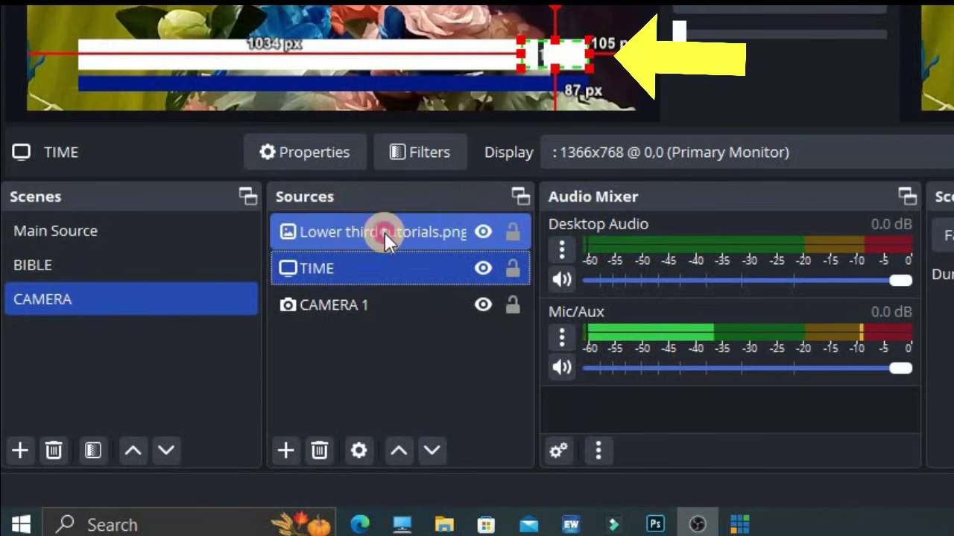
left_click(384, 232)
left_click_drag(394, 245, 390, 277)
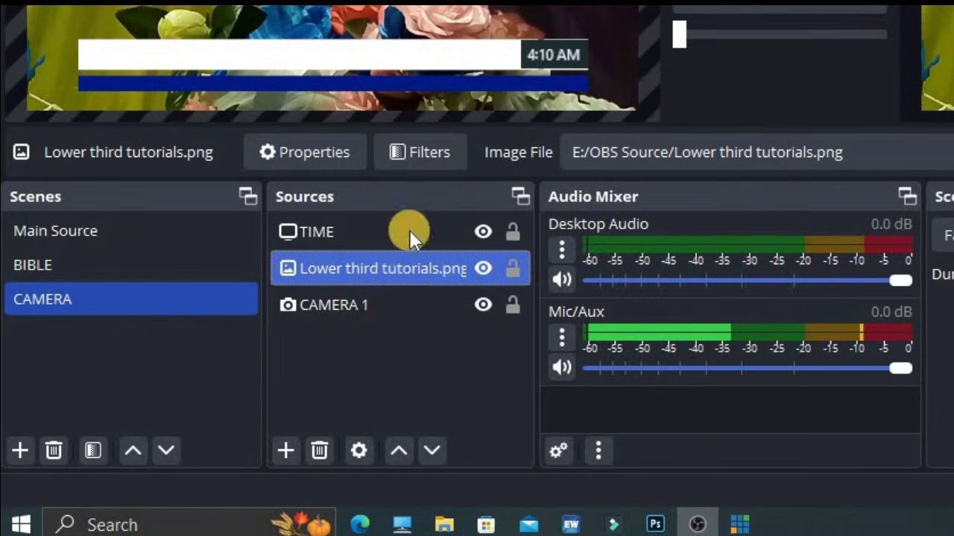
left_click(405, 236)
left_click(396, 275)
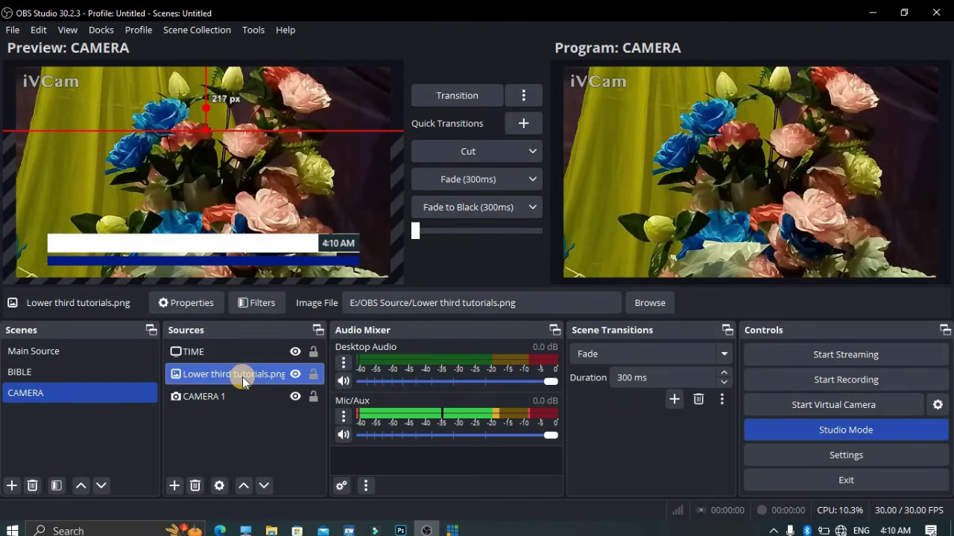
left_click(471, 182)
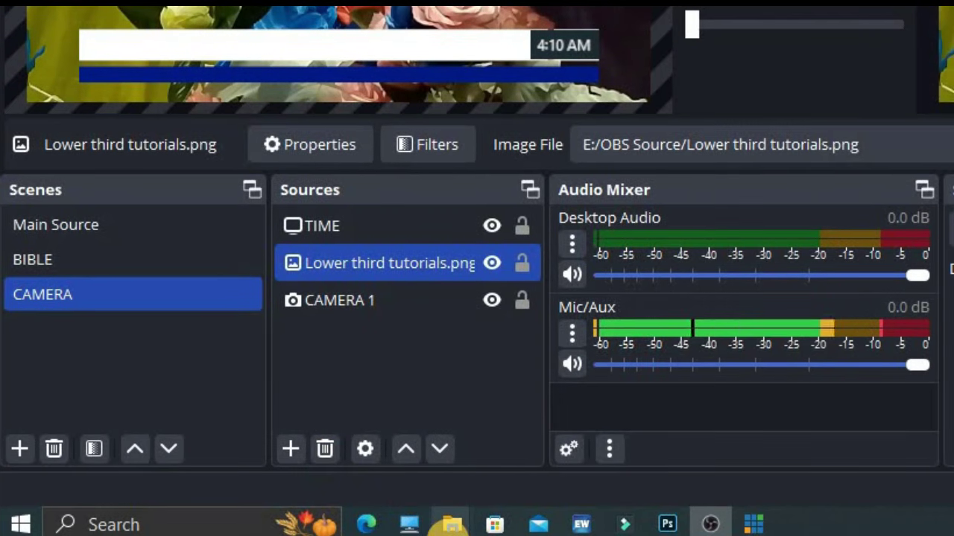
- Drag Name.png from the PNG ONLY folder into CAMERA, then enlarge and position it top-left
mouse_move(270, 530)
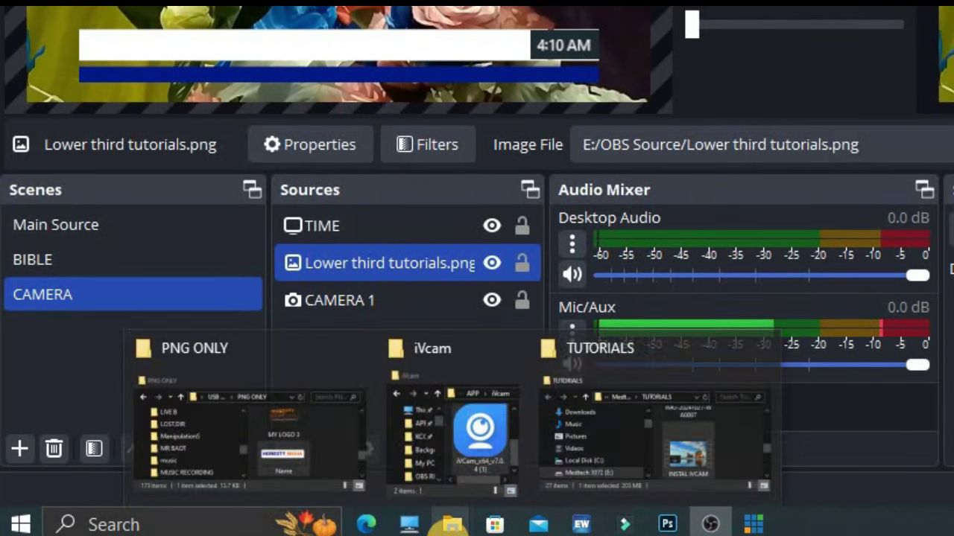
left_click(277, 467)
left_click_drag(362, 320, 388, 298)
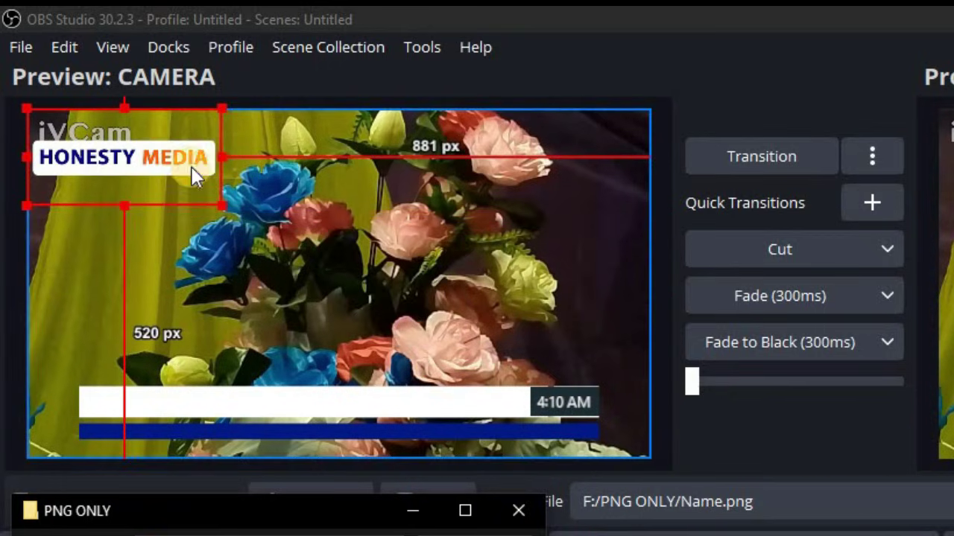
left_click_drag(192, 177, 187, 148)
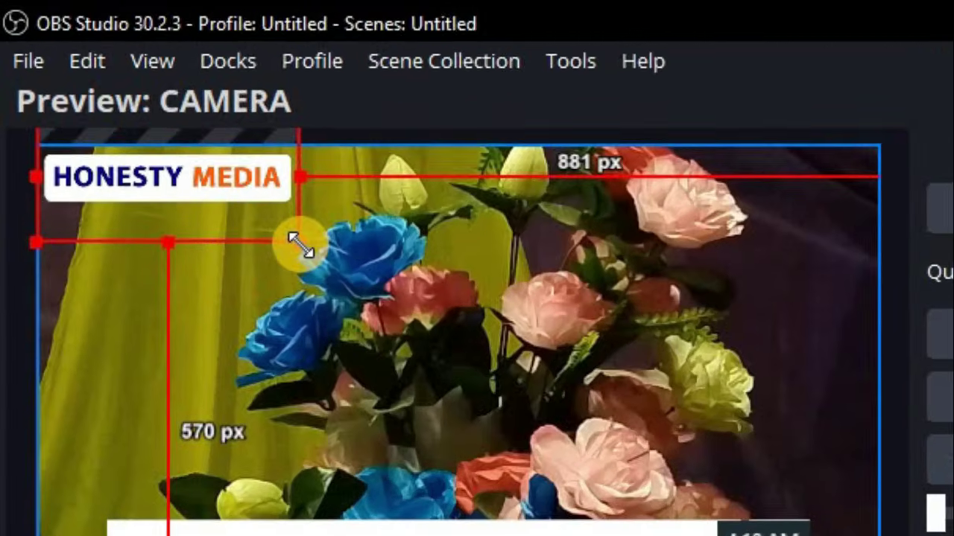
left_click_drag(221, 181, 111, 162)
left_click_drag(214, 302, 212, 280)
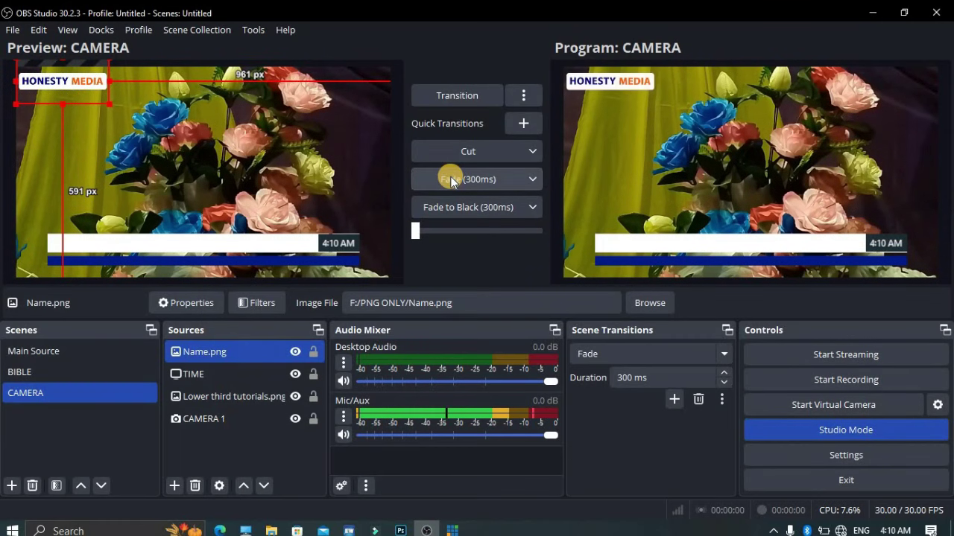
- Lock the TIME and Lower third tutorials.png sources in the CAMERA scene
left_click(313, 374)
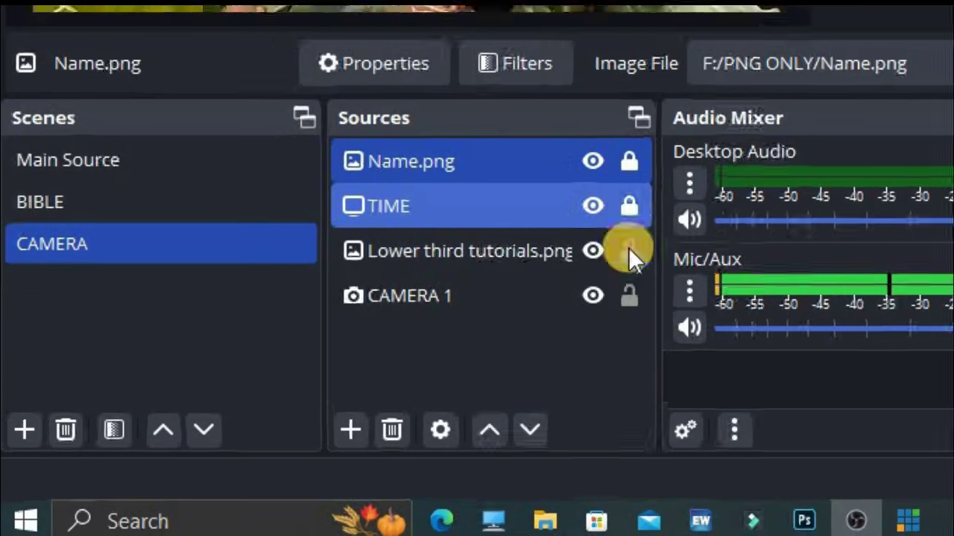
left_click(313, 396)
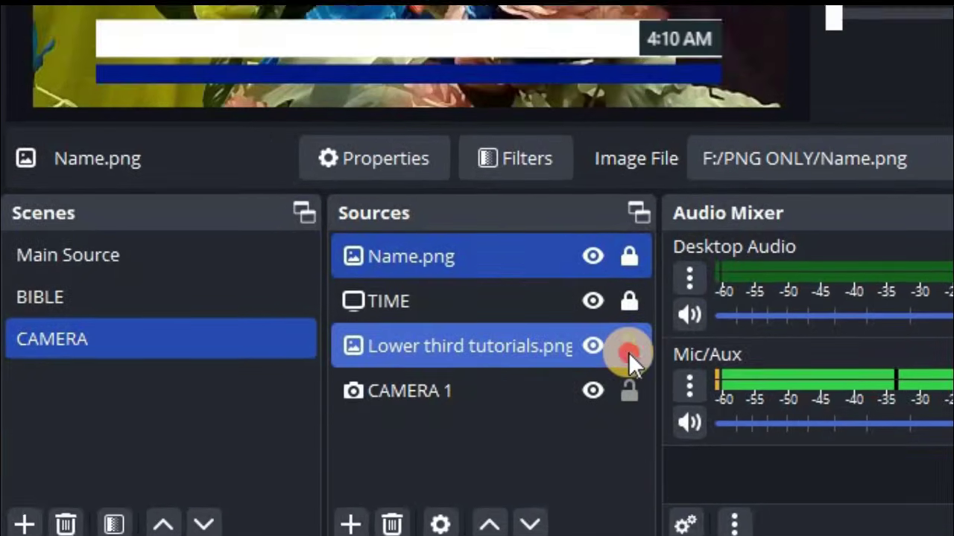